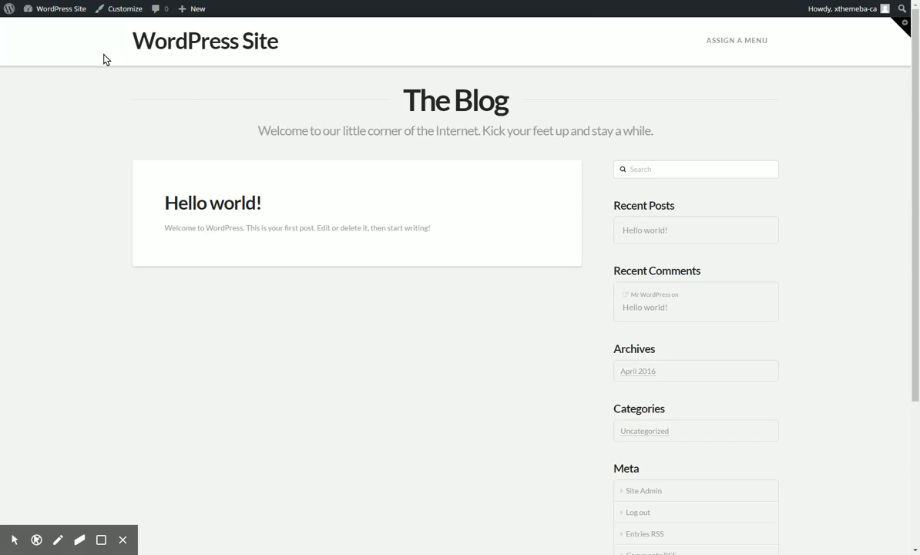
Create a new page from the site dashboard and title it "New Page"
{"action": "left_click", "coordinate": [57, 13]}
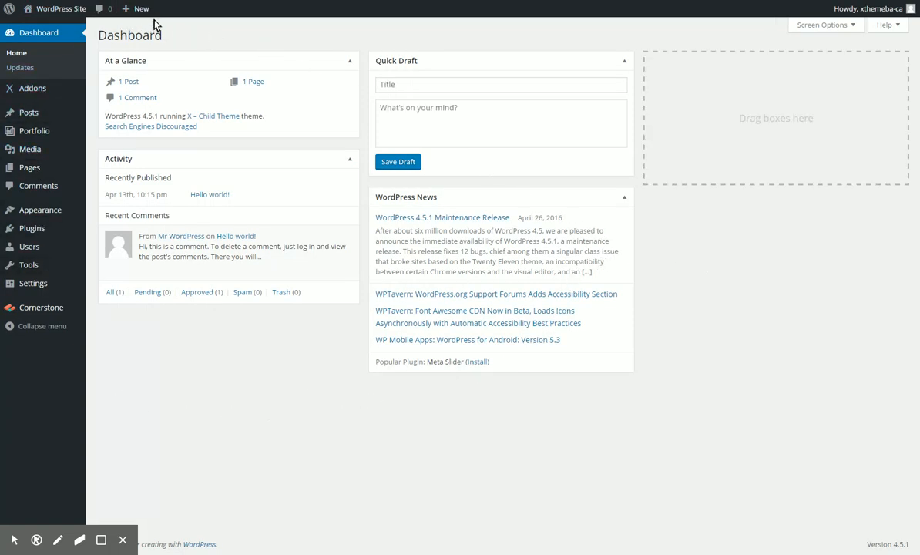
{"action": "mouse_move", "coordinate": [72, 167]}
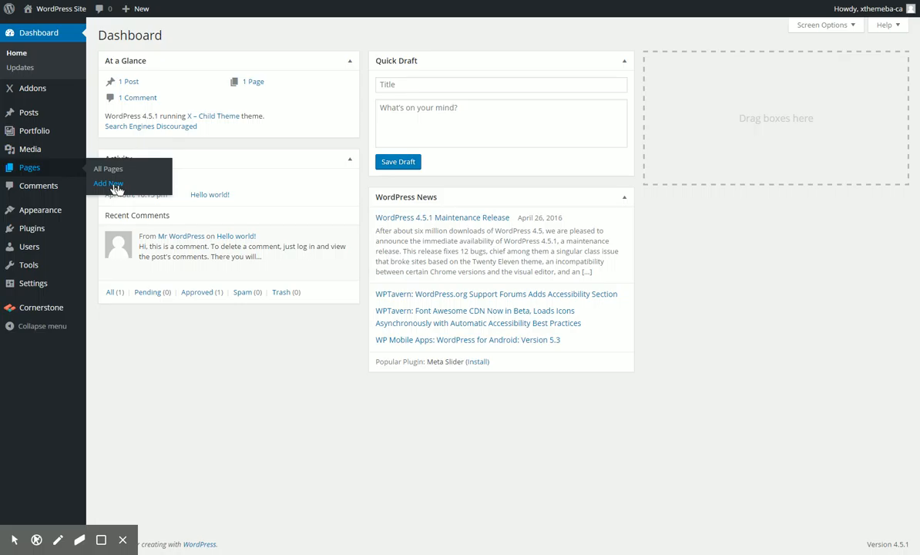
{"action": "left_click", "coordinate": [43, 168]}
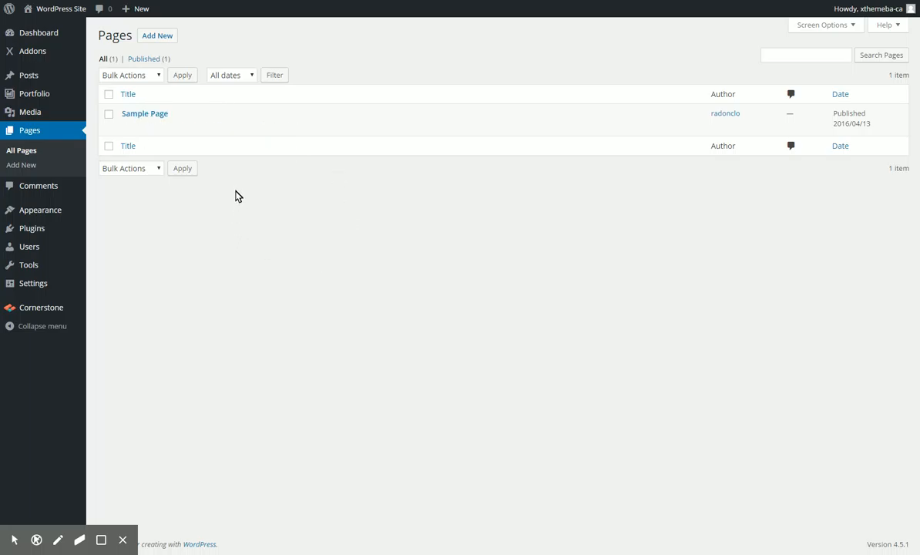
{"action": "left_click", "coordinate": [158, 36]}
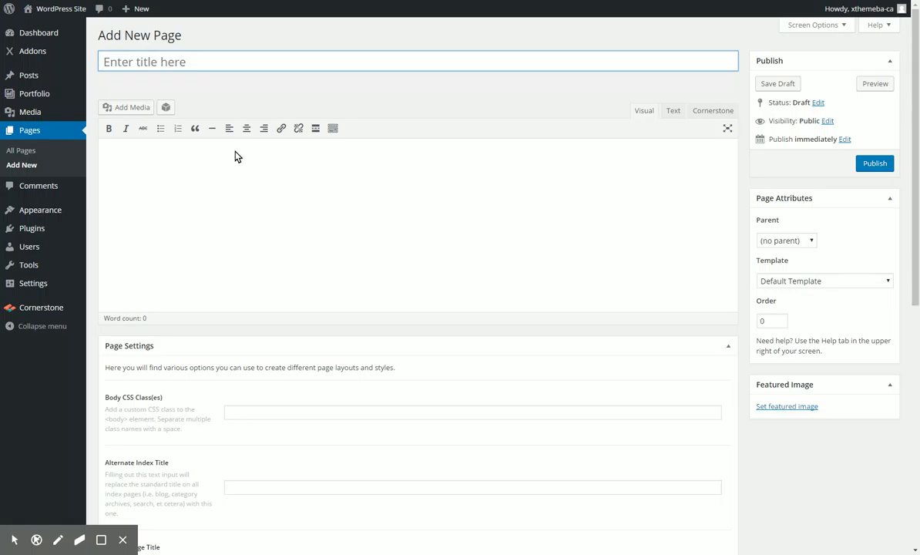
{"action": "left_click", "coordinate": [141, 66]}
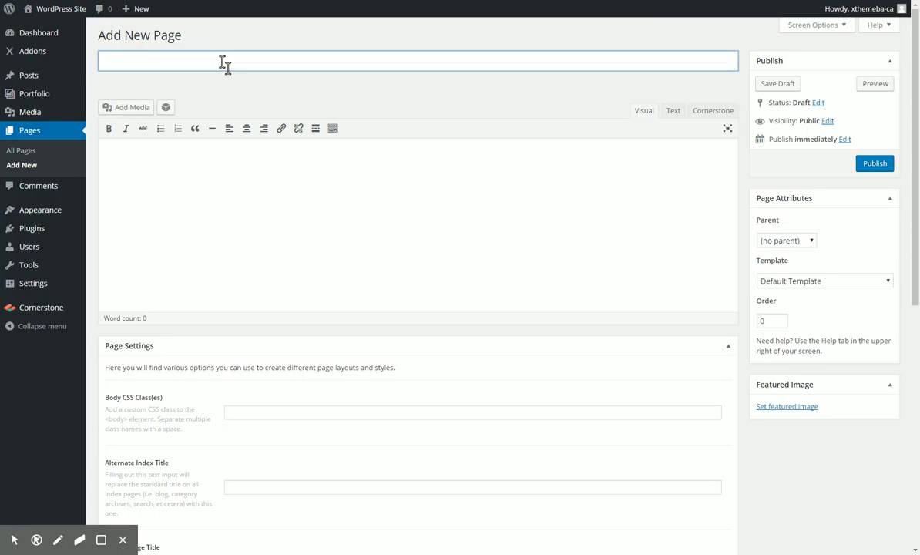
{"action": "type", "text": "New Page"}
Enter "Hello world." as the page's body text and switch to the Cornerstone editor view
{"action": "left_click", "coordinate": [391, 210]}
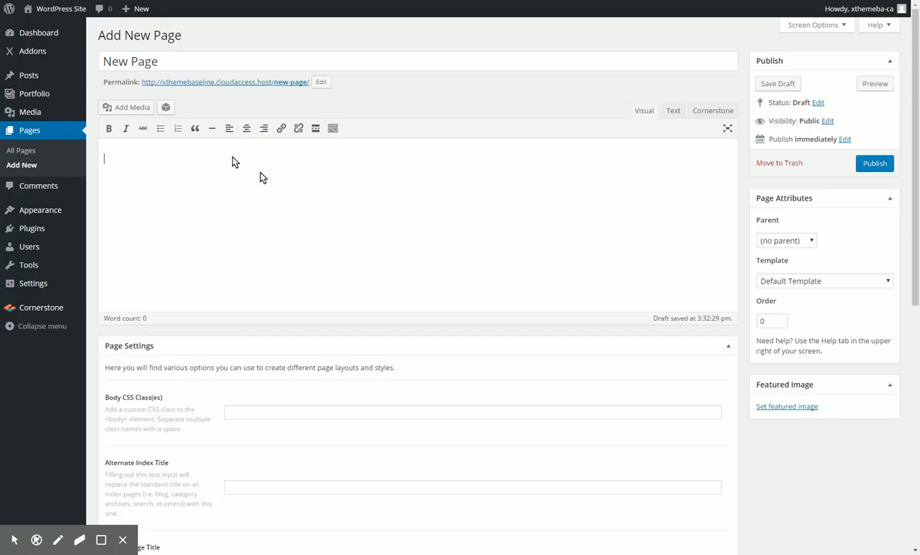
{"action": "left_click", "coordinate": [309, 181]}
{"action": "type", "text": "Hello world."}
{"action": "left_click", "coordinate": [269, 197]}
{"action": "left_click", "coordinate": [713, 114]}
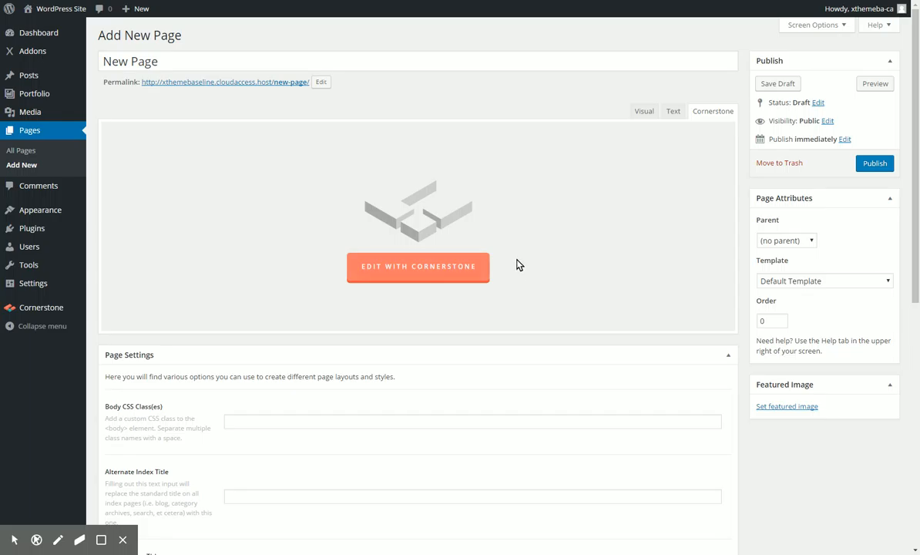
Set the page template to "Blank - No Container | Header, Footer", then publish the page and view it on the site
{"action": "left_click", "coordinate": [797, 286]}
{"action": "left_click", "coordinate": [786, 282]}
{"action": "left_click", "coordinate": [821, 354]}
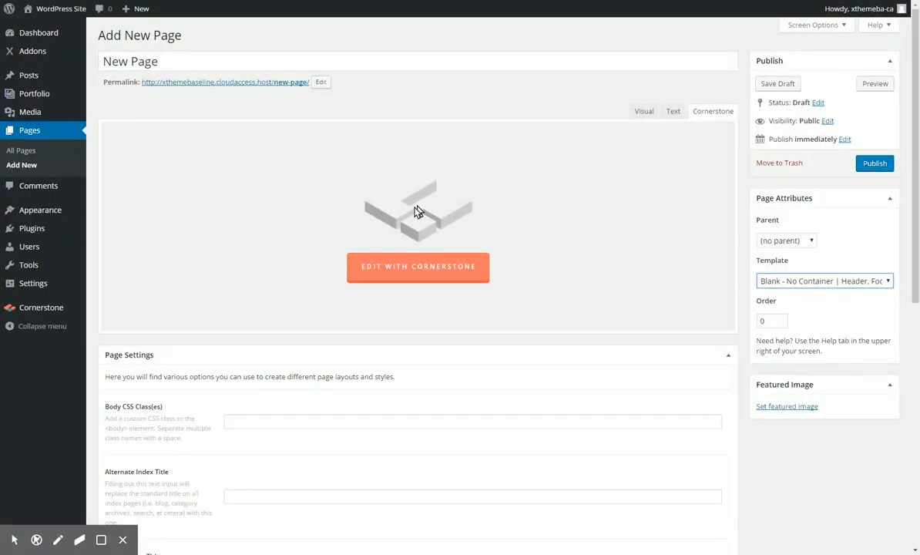
{"action": "left_click", "coordinate": [883, 160]}
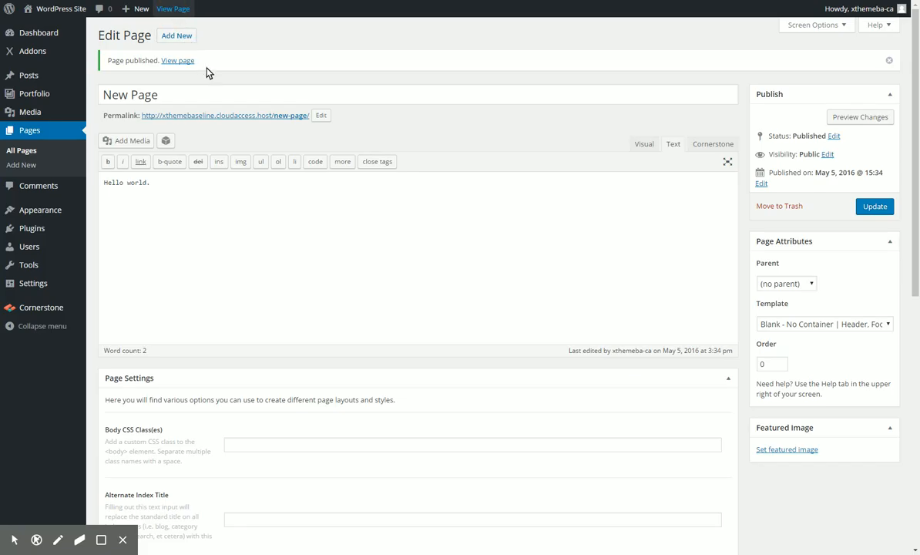
{"action": "left_click", "coordinate": [178, 61]}
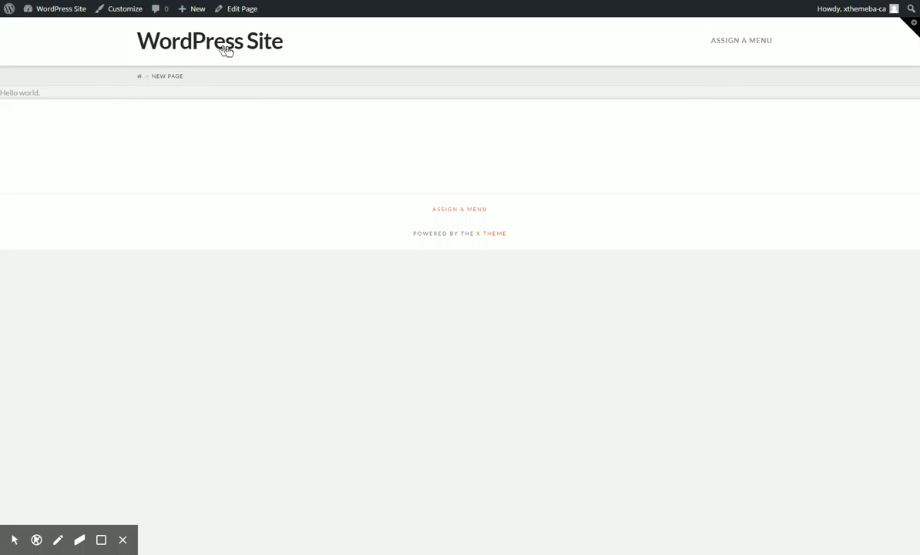
Create a new navigation menu named "Main Menu" from the site's menu management screen
{"action": "left_click", "coordinate": [57, 12]}
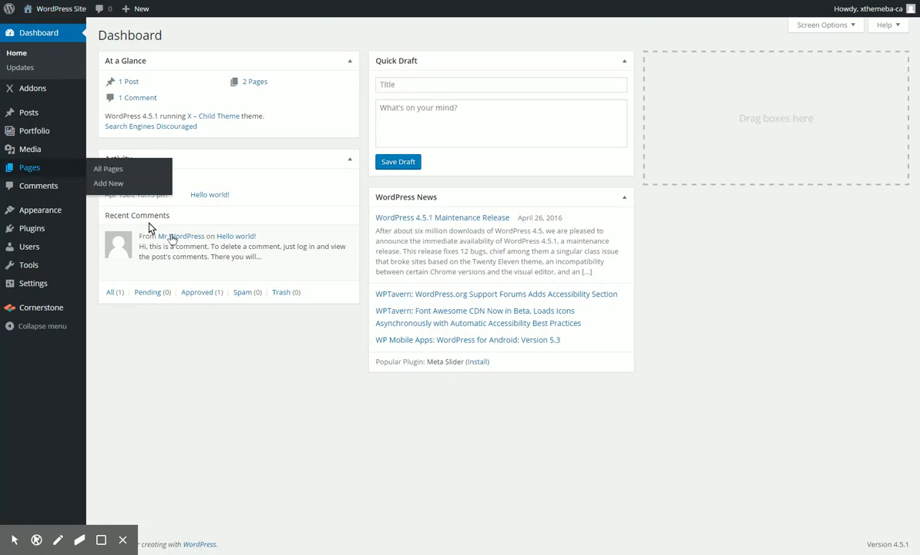
{"action": "mouse_move", "coordinate": [56, 213]}
{"action": "left_click", "coordinate": [105, 255]}
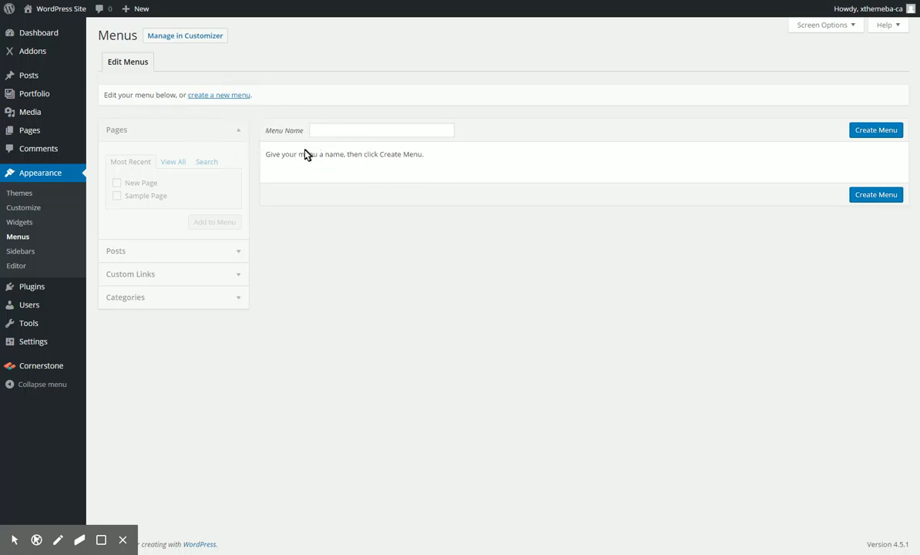
{"action": "left_click", "coordinate": [319, 131]}
{"action": "type", "text": "Main Menu"}
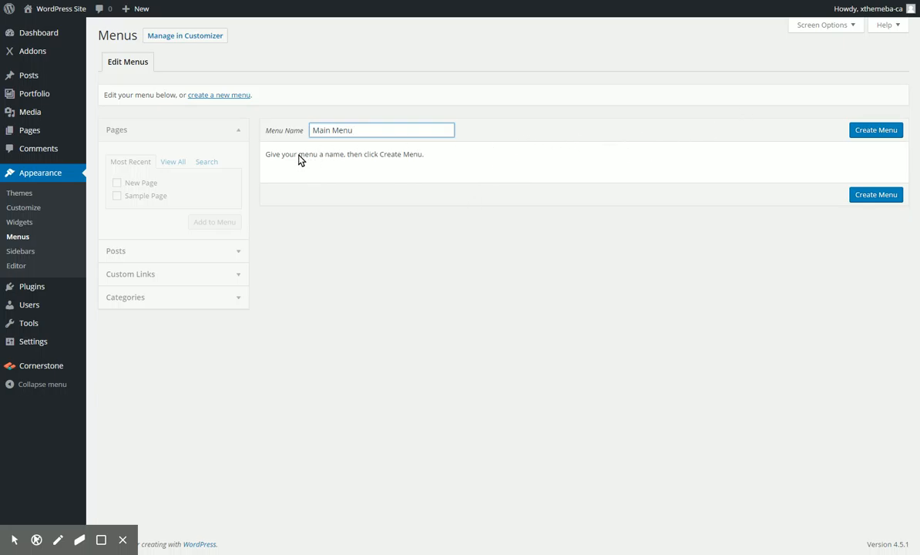
{"action": "left_click", "coordinate": [875, 133]}
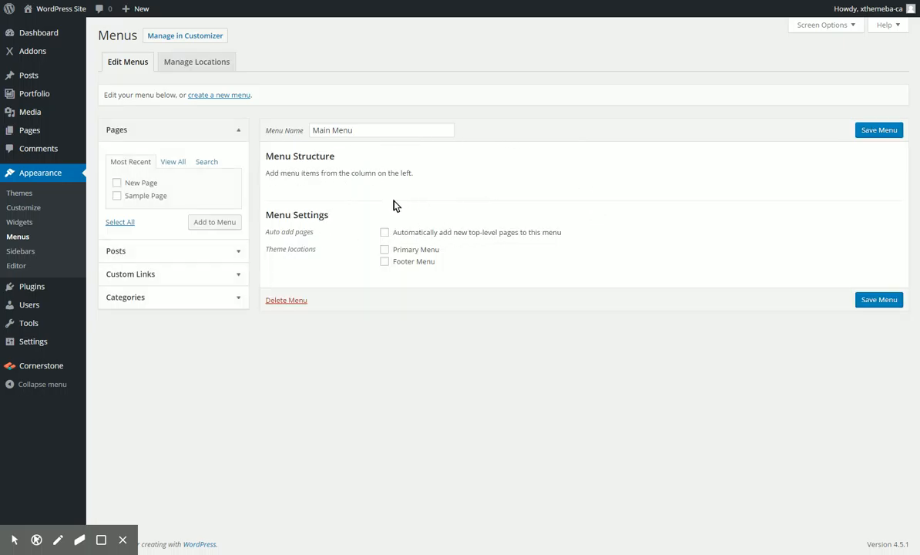
Add New Page and Sample Page as items of Main Menu
{"action": "left_click", "coordinate": [117, 183]}
{"action": "left_click", "coordinate": [205, 222]}
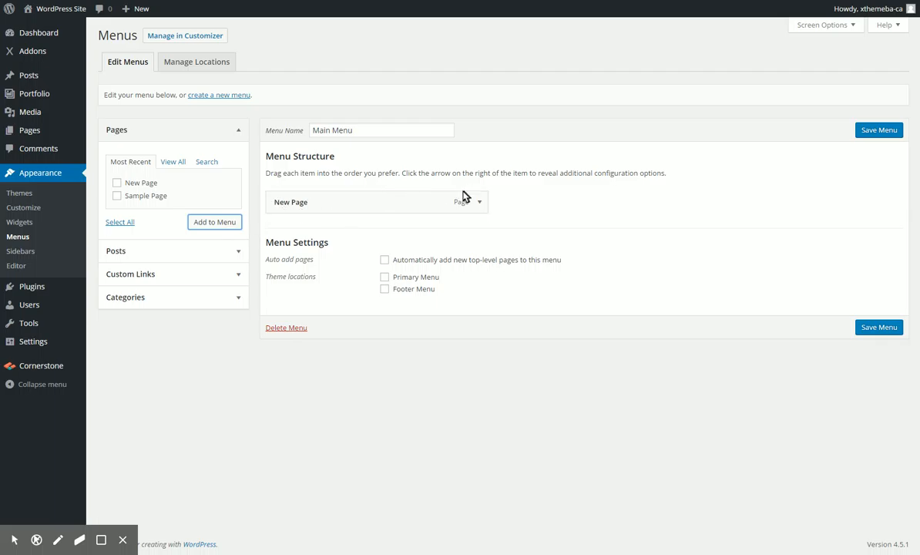
{"action": "left_click", "coordinate": [116, 196]}
{"action": "left_click", "coordinate": [205, 221]}
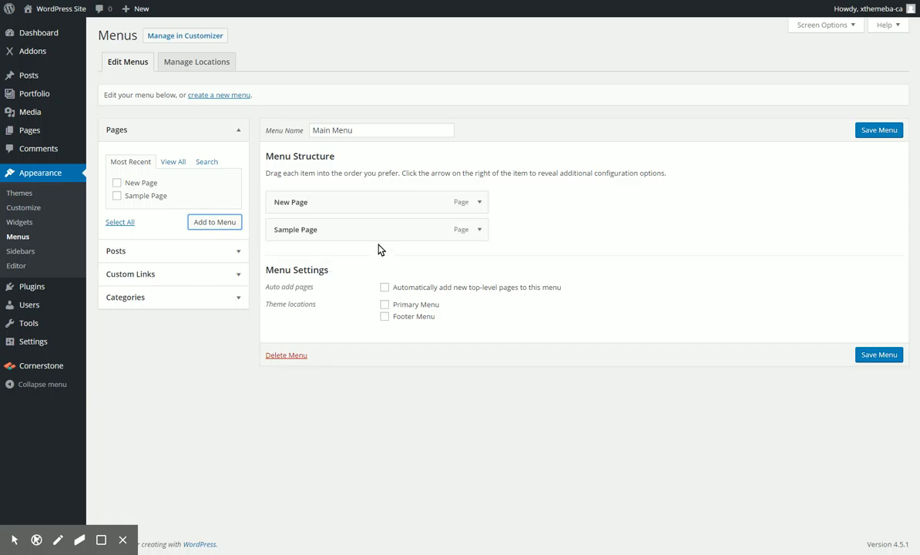
Nest Sample Page as a sub item of New Page and save the menu
{"action": "left_click_drag", "start_coordinate": [406, 228], "coordinate": [377, 198]}
{"action": "left_click_drag", "start_coordinate": [325, 212], "coordinate": [349, 235]}
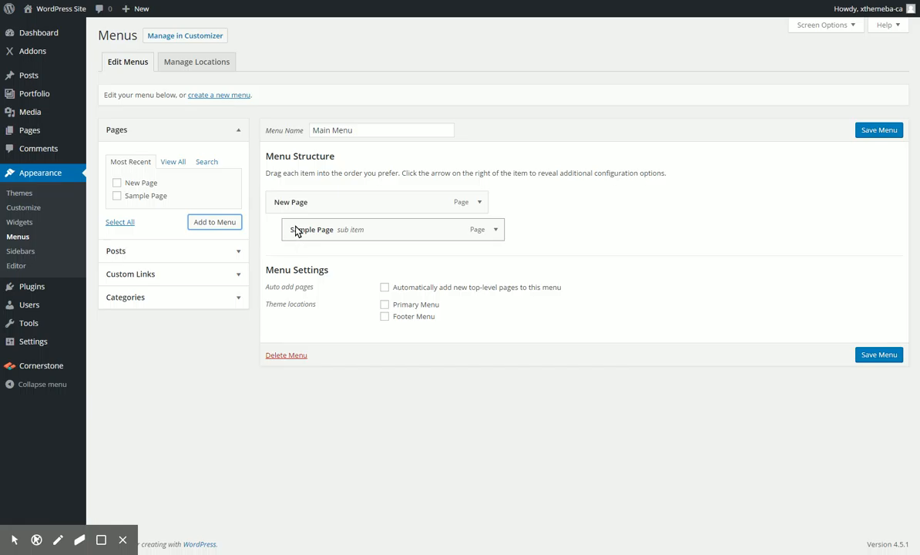
{"action": "left_click", "coordinate": [877, 356]}
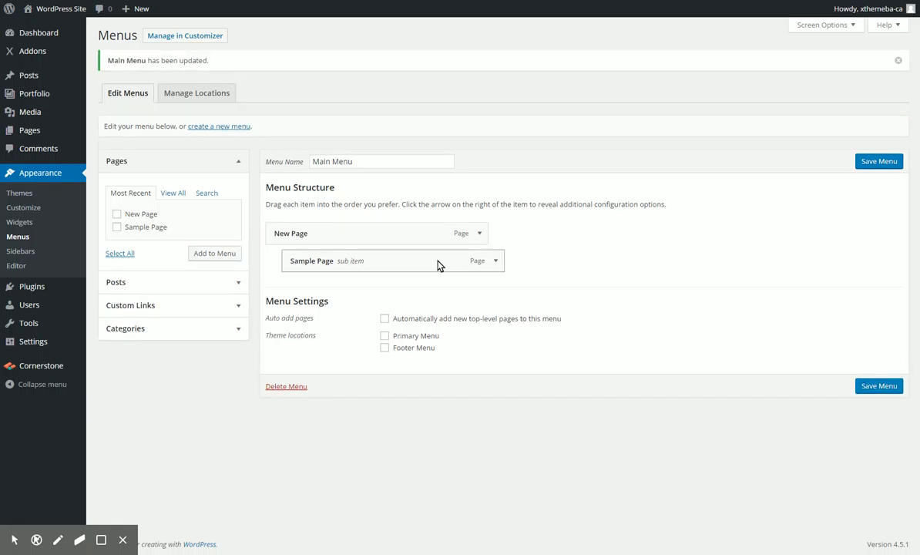
Assign Main Menu to the Primary Menu theme location and check the navigation on the live site
{"action": "left_click", "coordinate": [69, 13]}
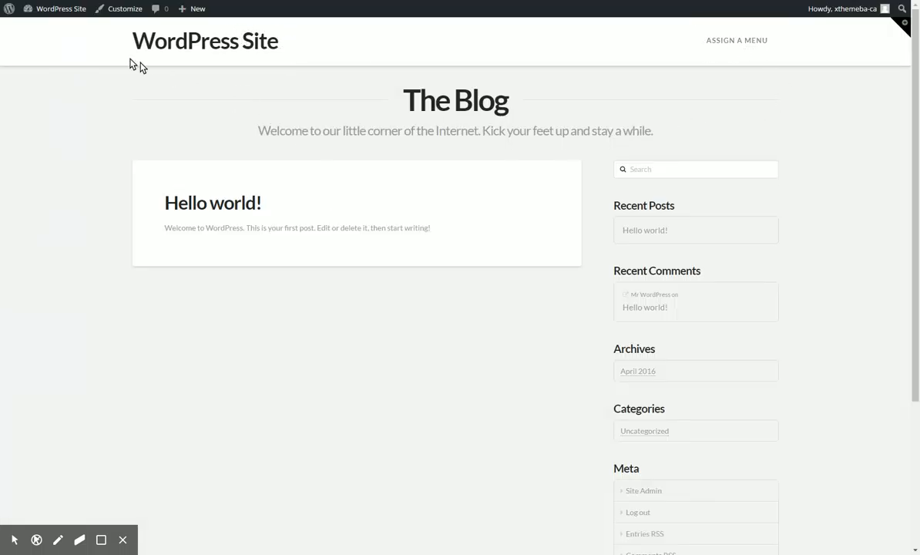
{"action": "left_click", "coordinate": [74, 11]}
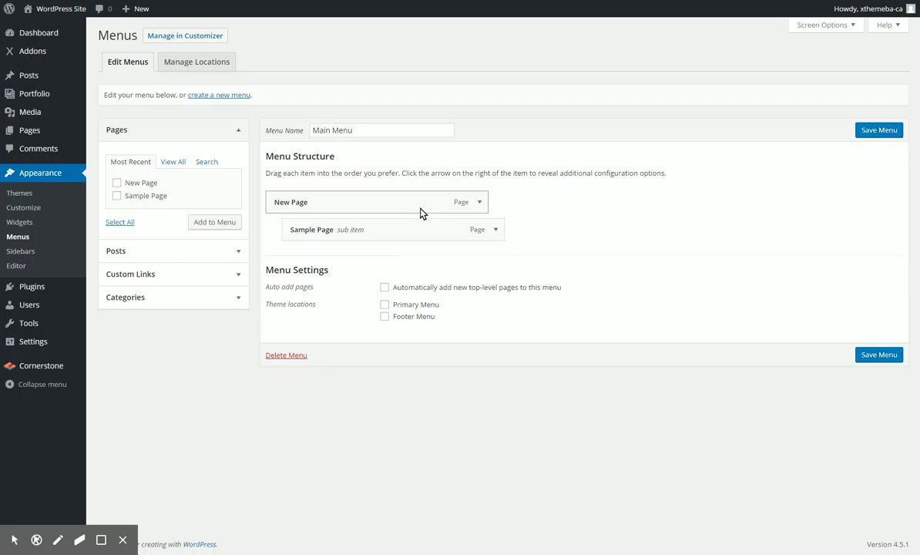
{"action": "left_click", "coordinate": [386, 305]}
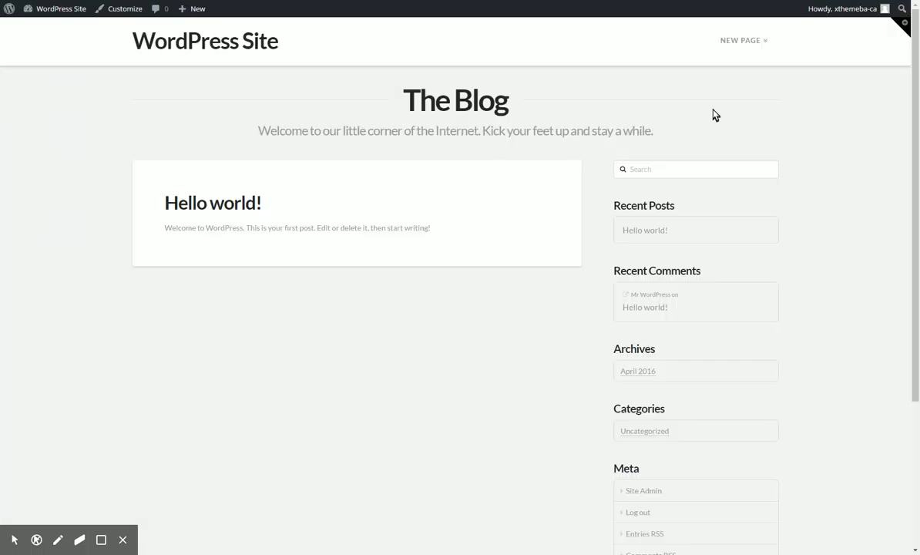
{"action": "mouse_move", "coordinate": [716, 48]}
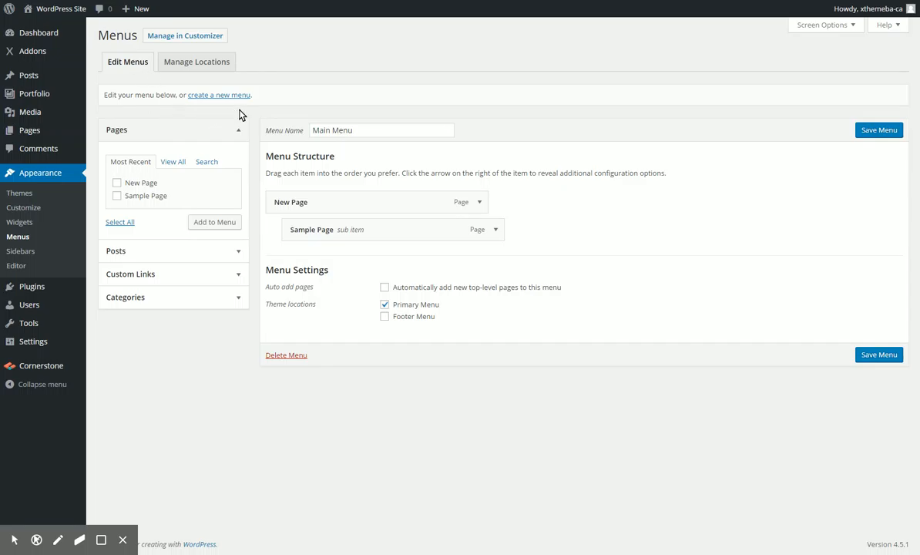
In the Customizer's menu locations, set the Footer Menu to Main Menu and check the footer link in the preview
{"action": "left_click", "coordinate": [183, 38]}
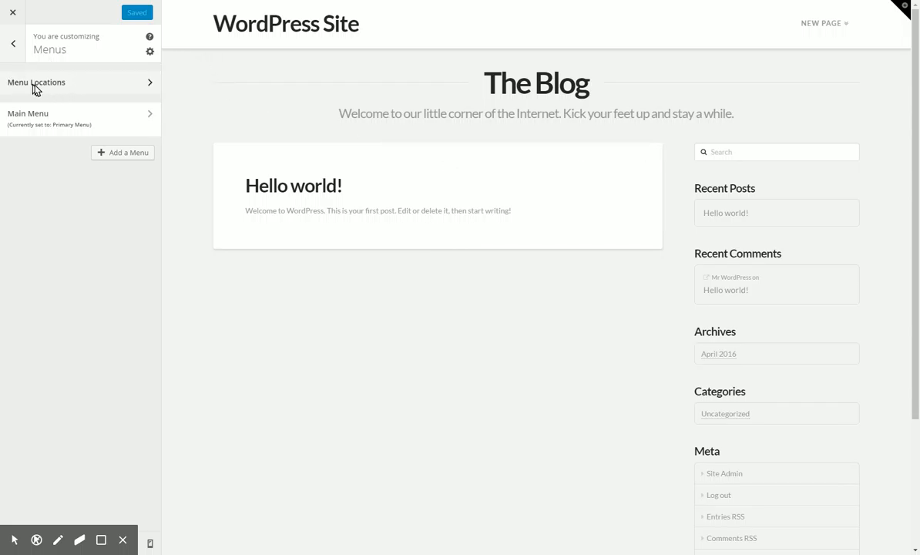
{"action": "left_click", "coordinate": [107, 88]}
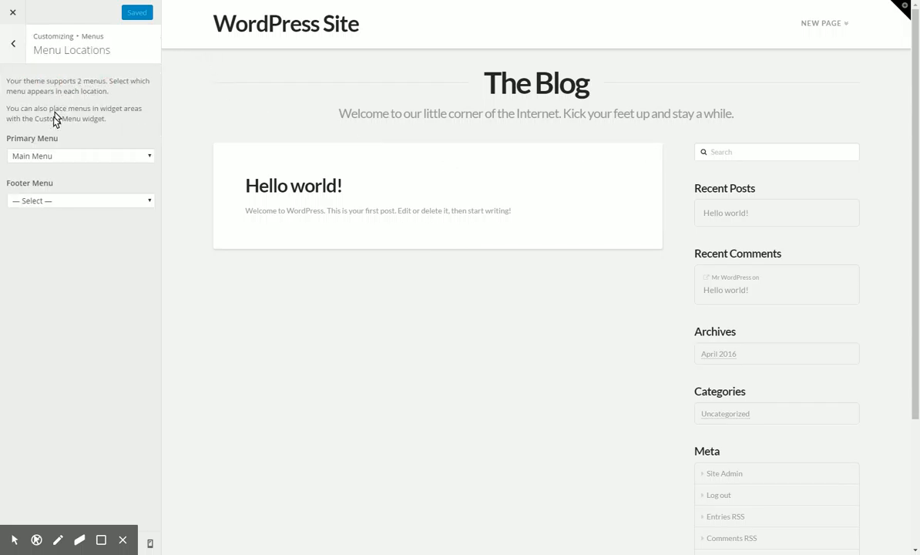
{"action": "left_click", "coordinate": [76, 157]}
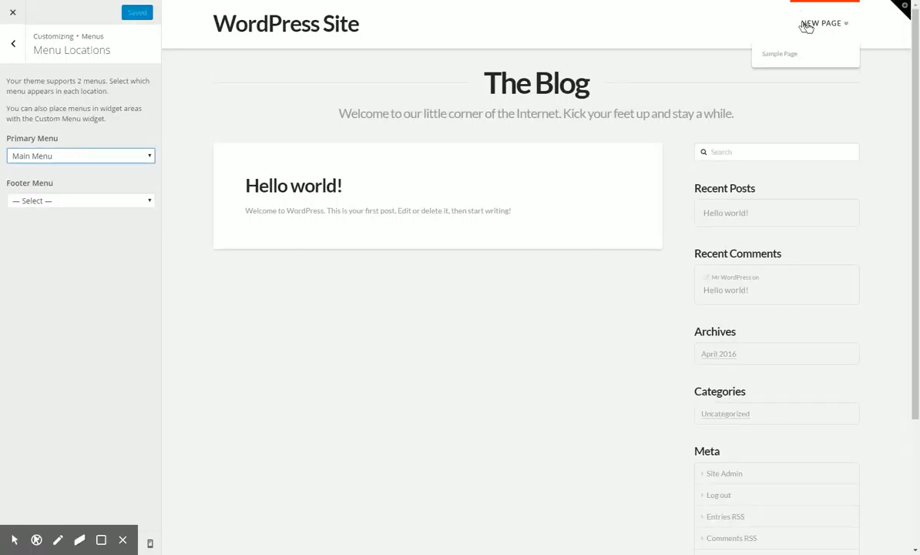
{"action": "left_click", "coordinate": [70, 203]}
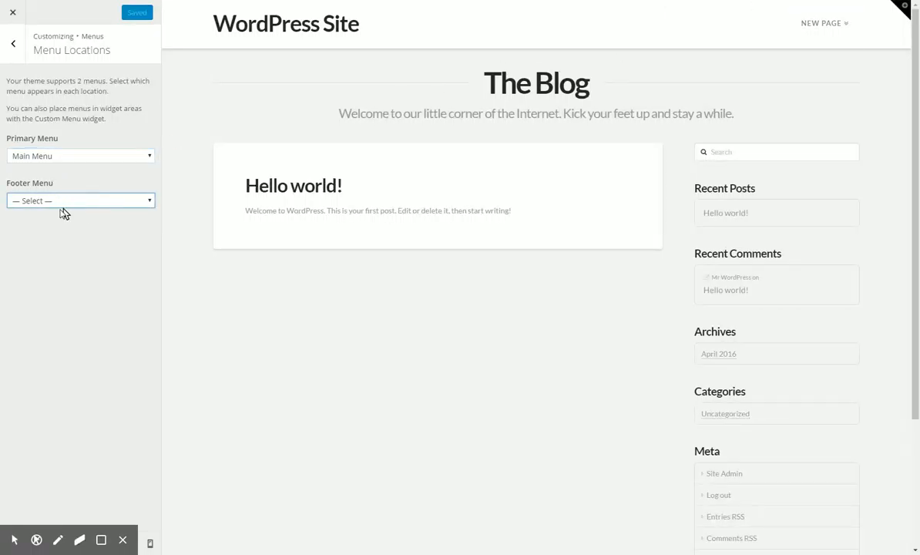
{"action": "left_click", "coordinate": [46, 225]}
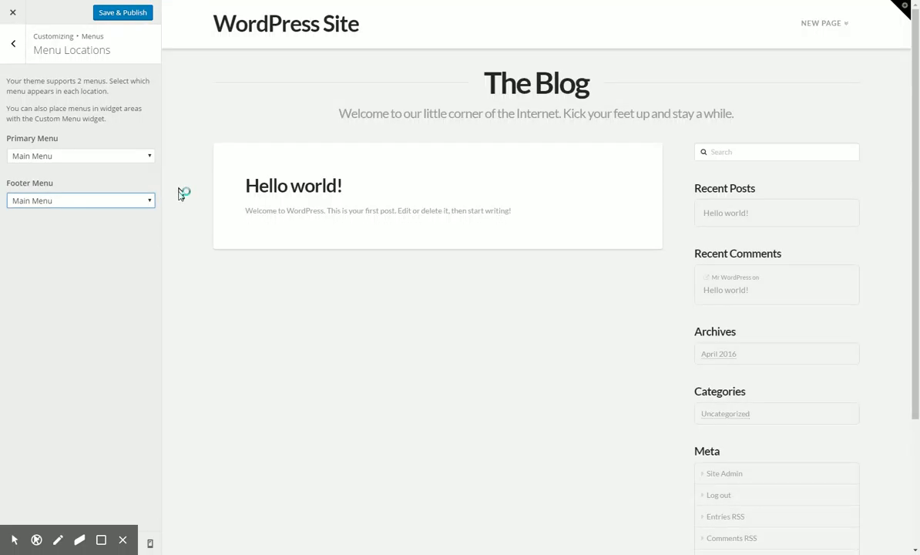
{"action": "scroll", "coordinate": [312, 182], "scroll_direction": "down", "scroll_amount": 3}
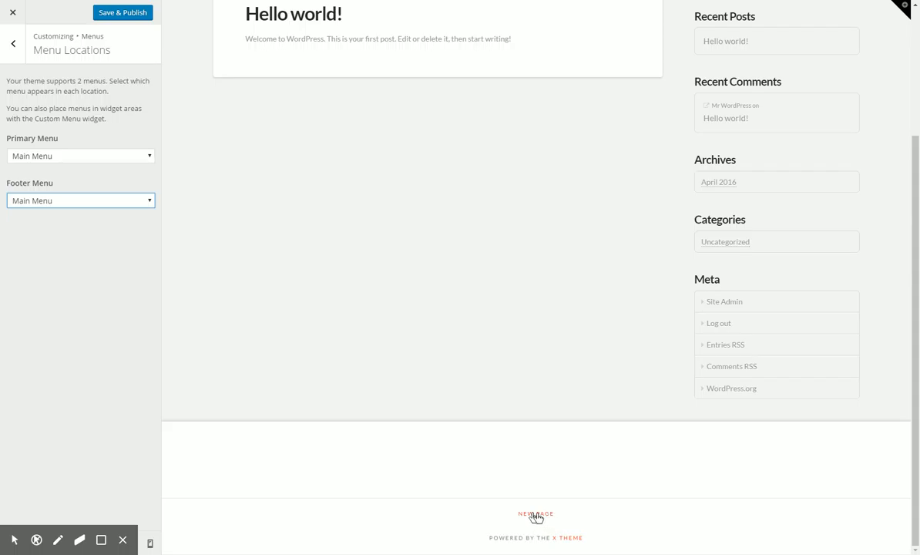
{"action": "left_click", "coordinate": [536, 515]}
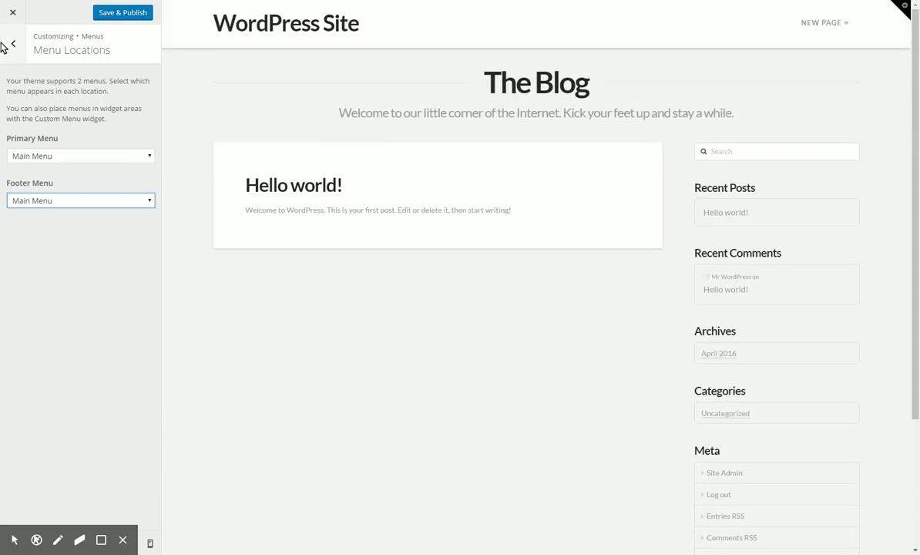
Reorder Main Menu in the Customizer so that Sample Page is a top-level item above New Page
{"action": "left_click", "coordinate": [9, 46]}
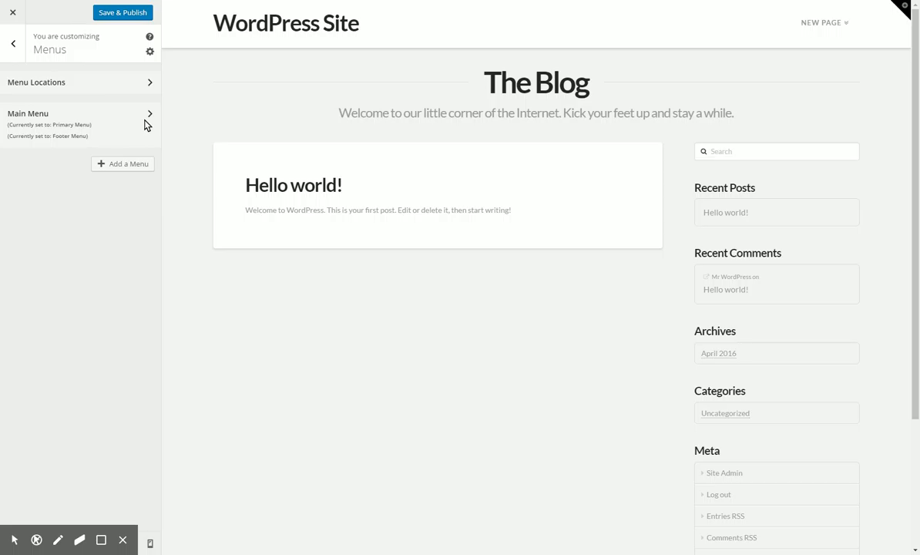
{"action": "left_click", "coordinate": [145, 123]}
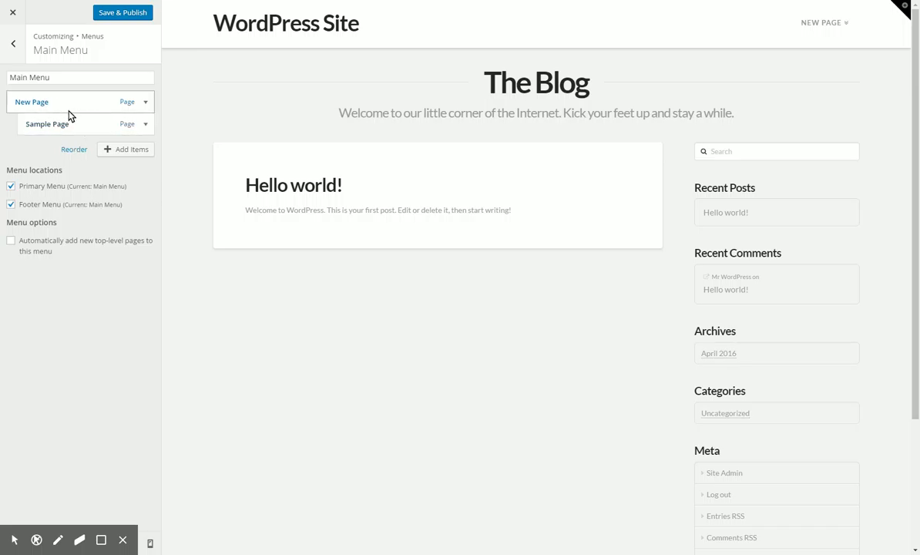
{"action": "left_click_drag", "start_coordinate": [65, 127], "coordinate": [60, 106]}
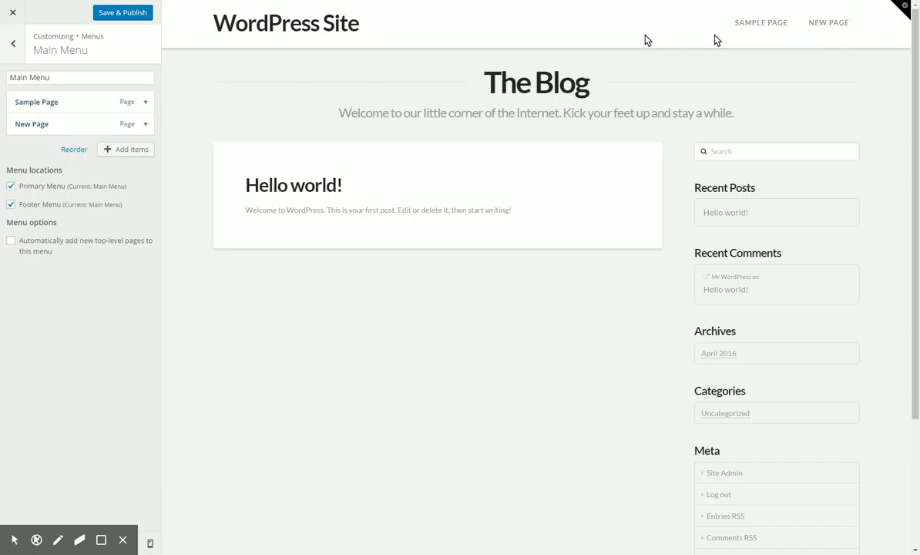
Add the Home custom link from the available pages to Main Menu
{"action": "left_click", "coordinate": [130, 144]}
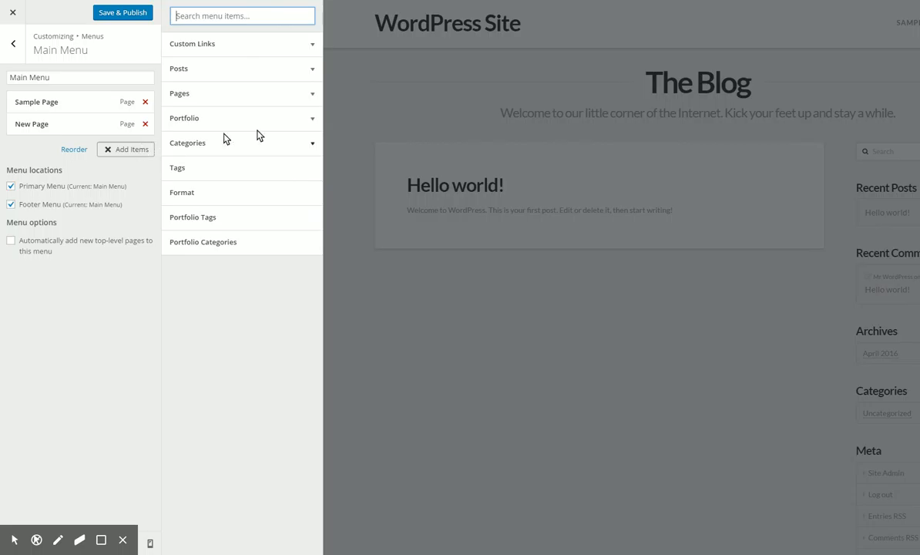
{"action": "left_click", "coordinate": [215, 93]}
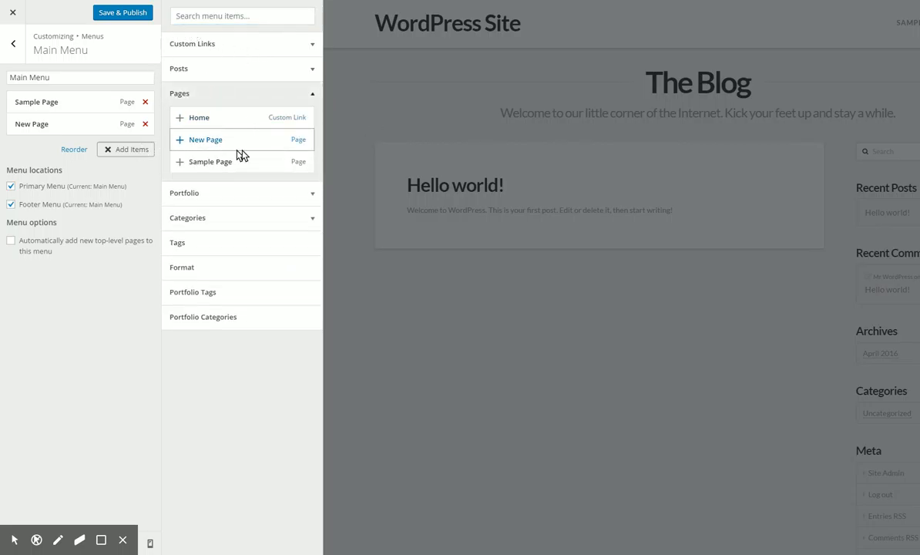
{"action": "left_click", "coordinate": [239, 120]}
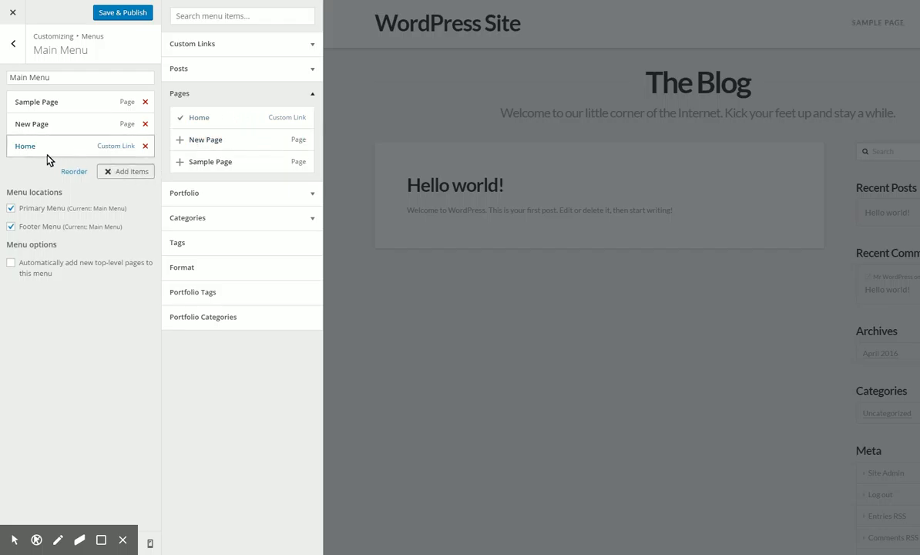
Move Home to the first position in Main Menu, publish the change and leave the Customizer
{"action": "left_click_drag", "start_coordinate": [49, 151], "coordinate": [43, 108]}
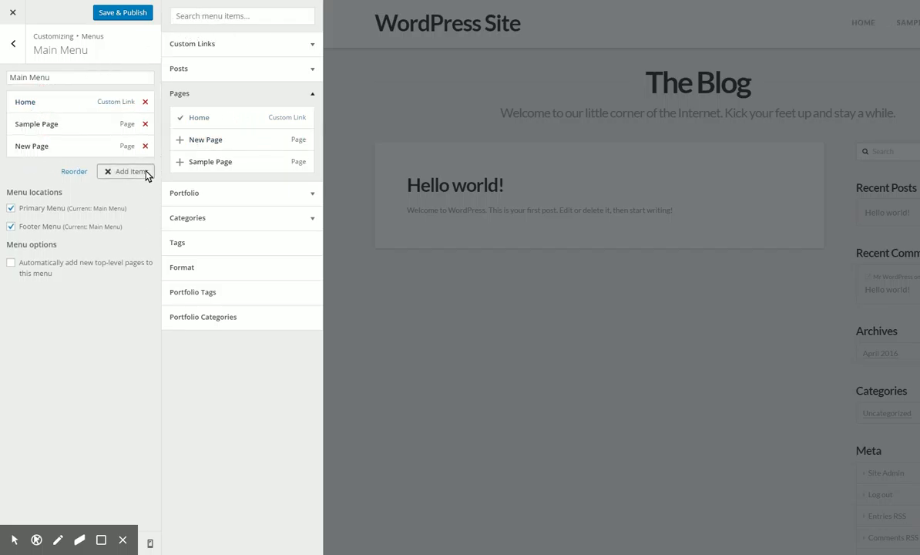
{"action": "left_click", "coordinate": [128, 16]}
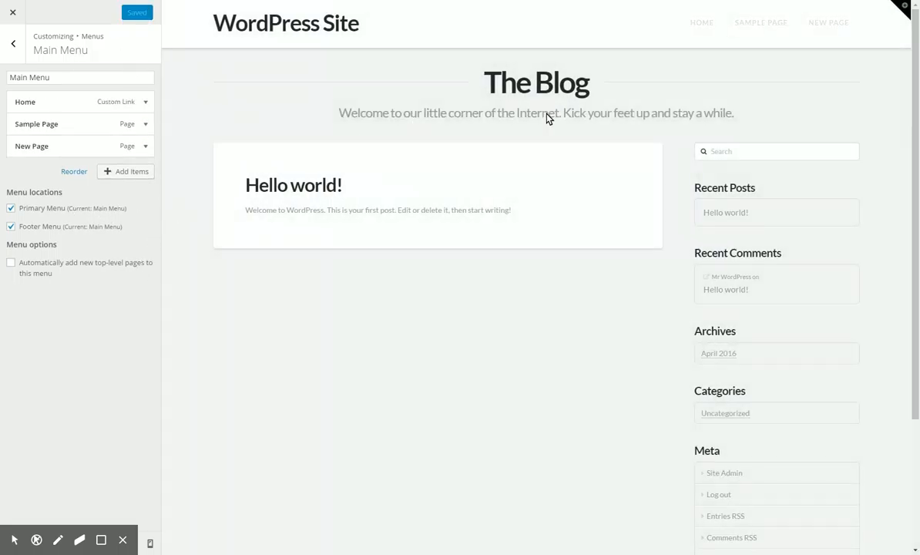
{"action": "left_click", "coordinate": [13, 13]}
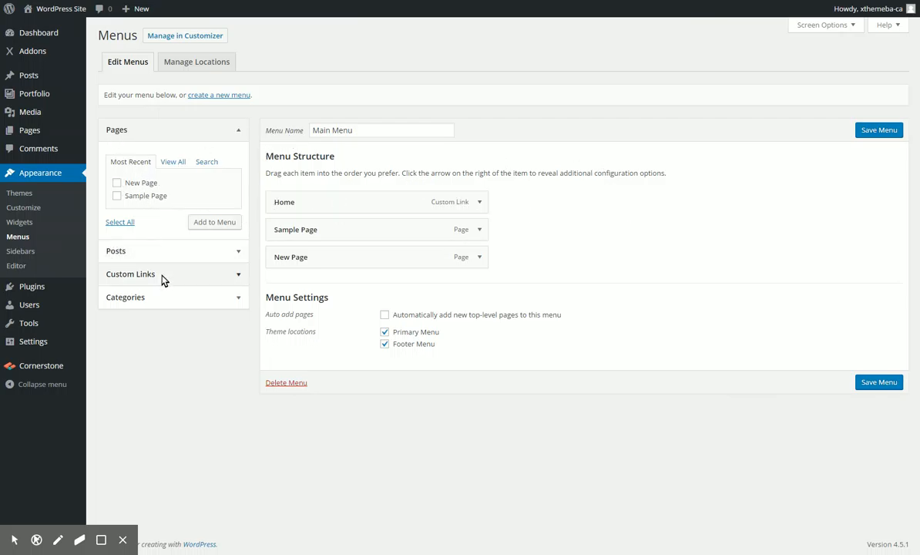
{"action": "left_click", "coordinate": [172, 250]}
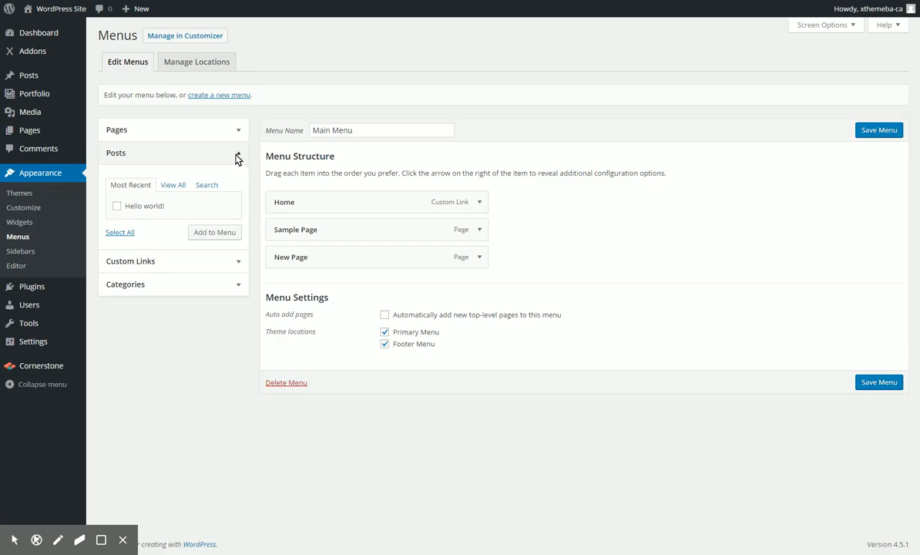
{"action": "left_click", "coordinate": [194, 260]}
{"action": "left_click", "coordinate": [231, 211]}
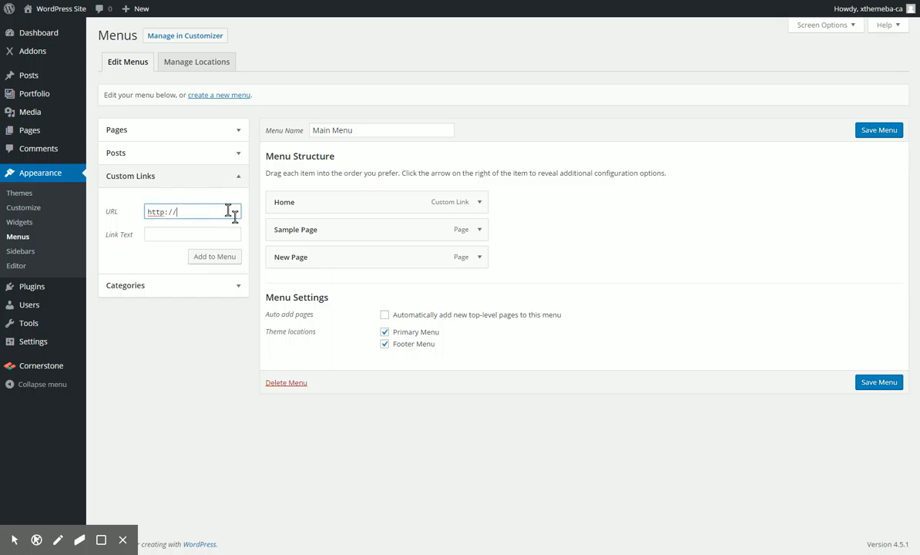
{"action": "type", "text": "google.com"}
{"action": "key", "text": "Tab"}
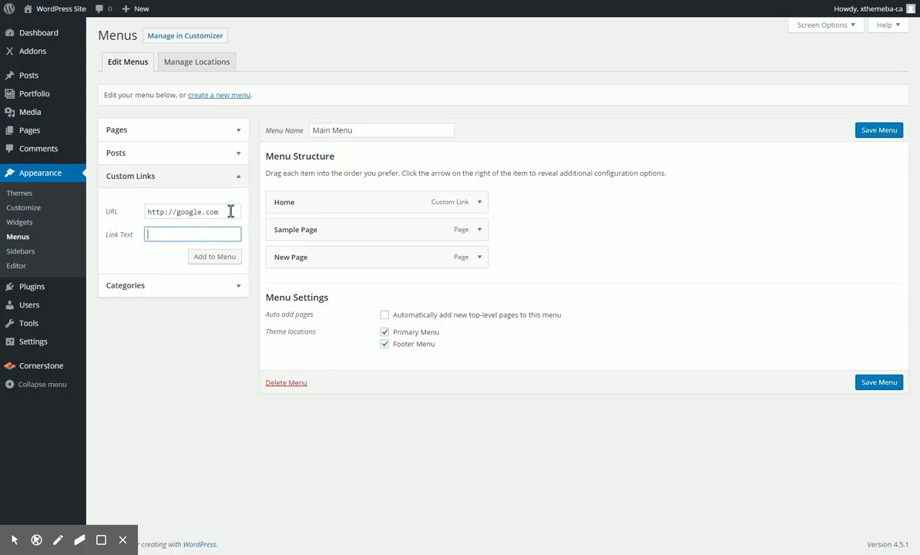
{"action": "type", "text": "Google"}
{"action": "left_click", "coordinate": [223, 256]}
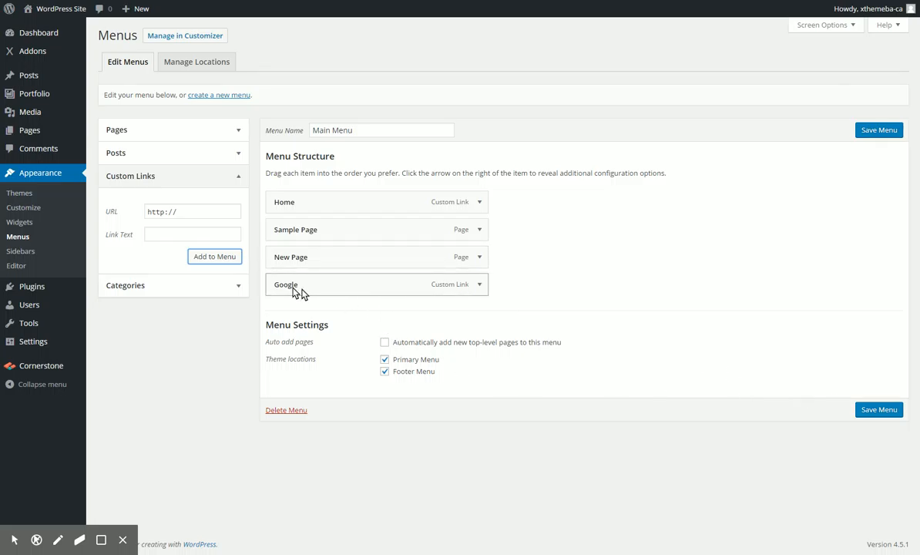
Review the categories available for the menu and the Home item's URL and navigation label settings
{"action": "left_click", "coordinate": [195, 285]}
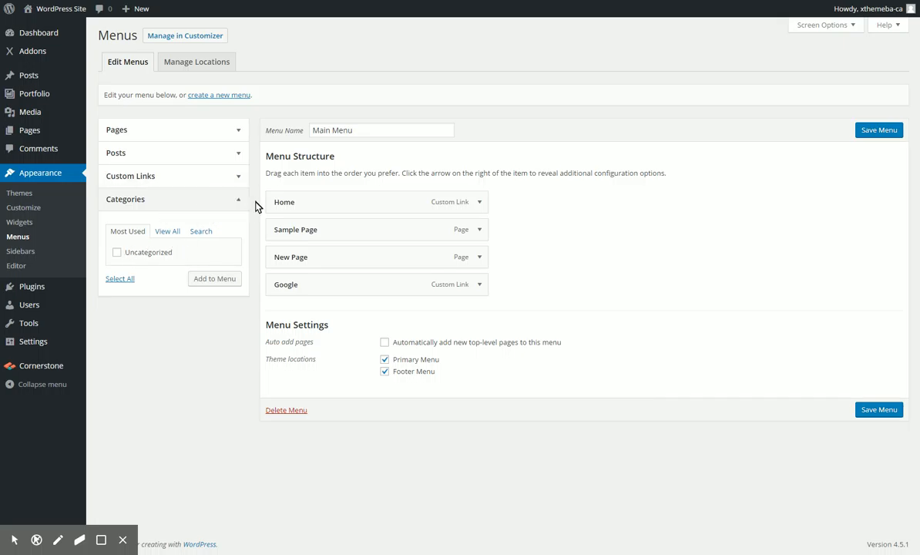
{"action": "left_click", "coordinate": [232, 198]}
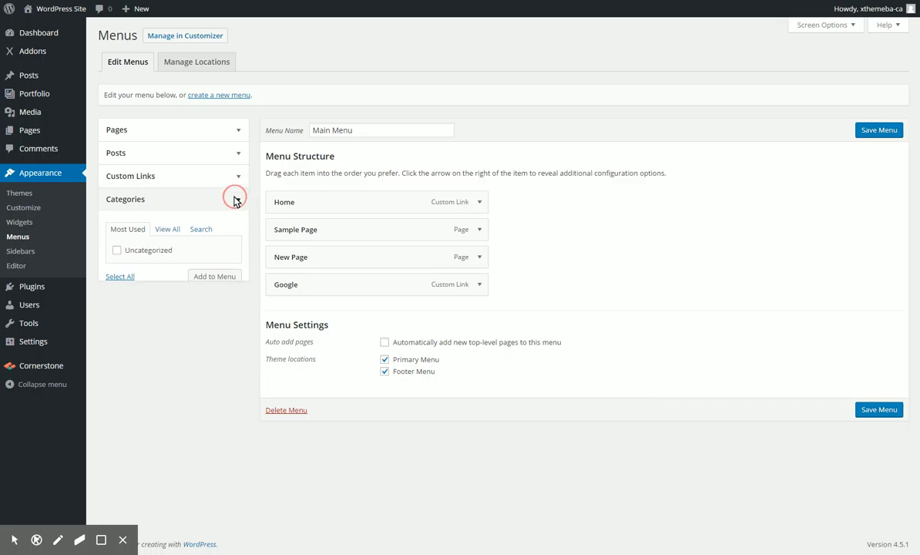
{"action": "left_click", "coordinate": [479, 201]}
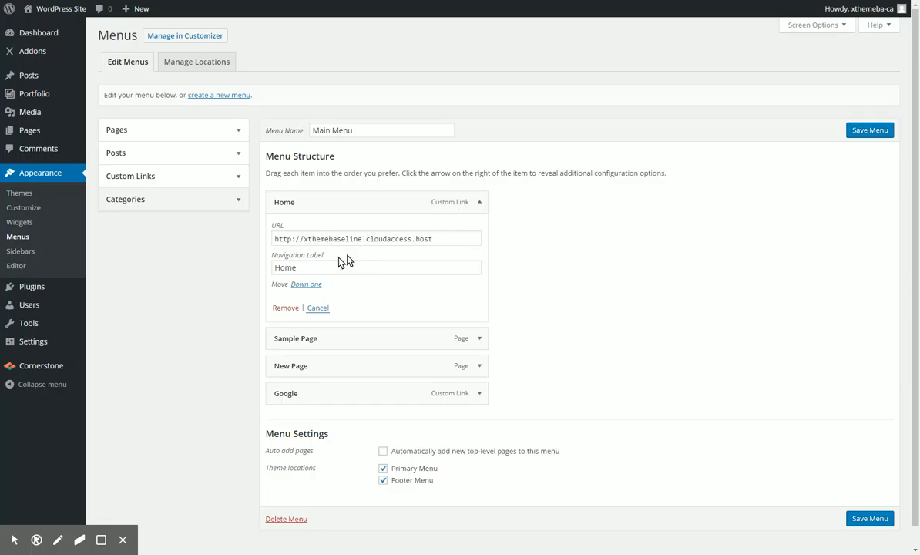
{"action": "left_click", "coordinate": [318, 267]}
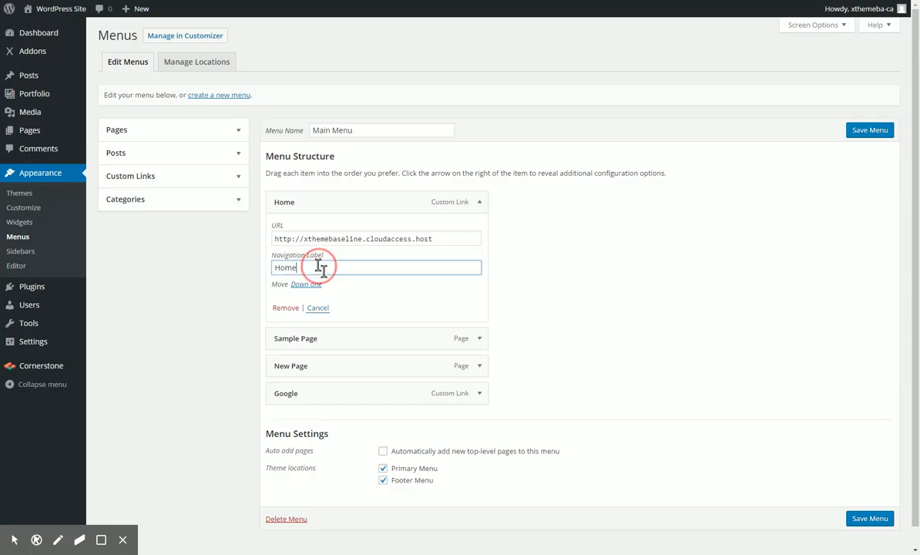
{"action": "left_click", "coordinate": [479, 203]}
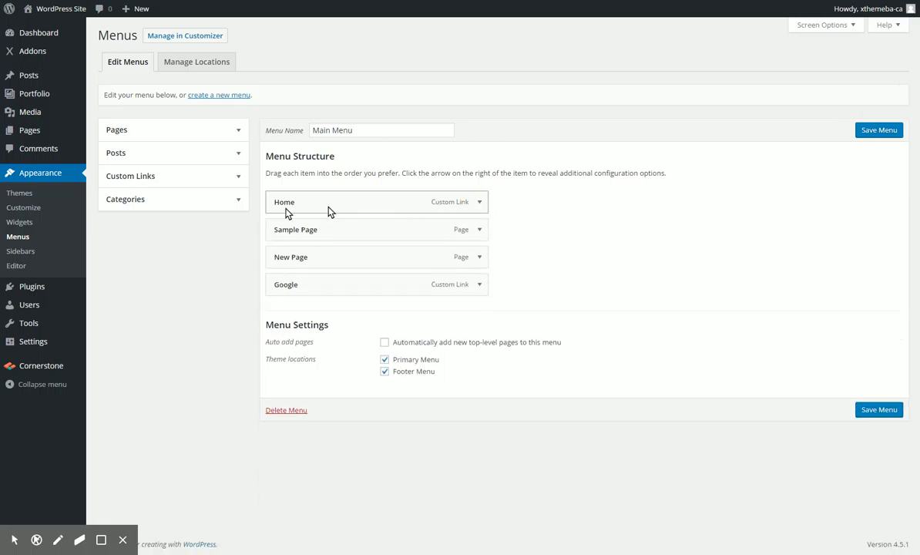
Change the New Page menu item's navigation label to About Us and save Main Menu
{"action": "left_click", "coordinate": [479, 256]}
{"action": "left_click", "coordinate": [301, 293]}
{"action": "triple_click", "coordinate": [306, 295]}
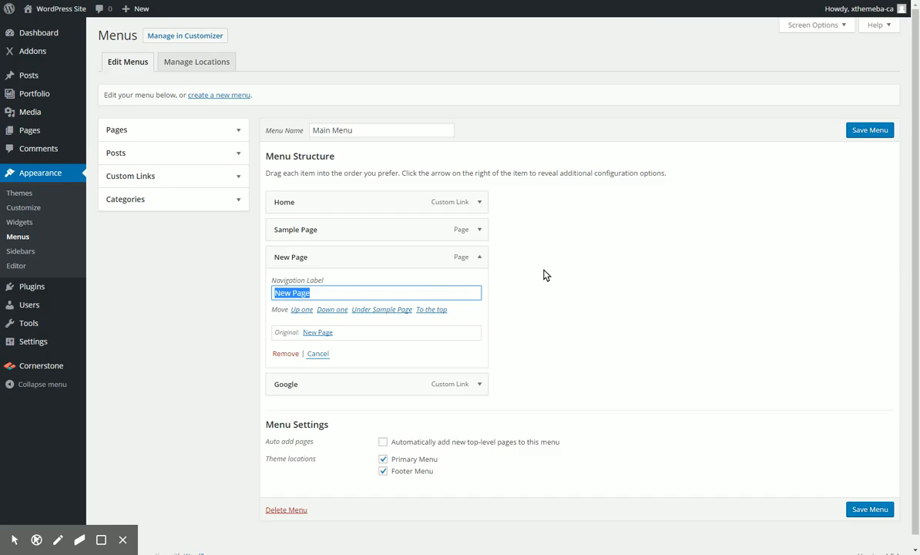
{"action": "type", "text": "About Us"}
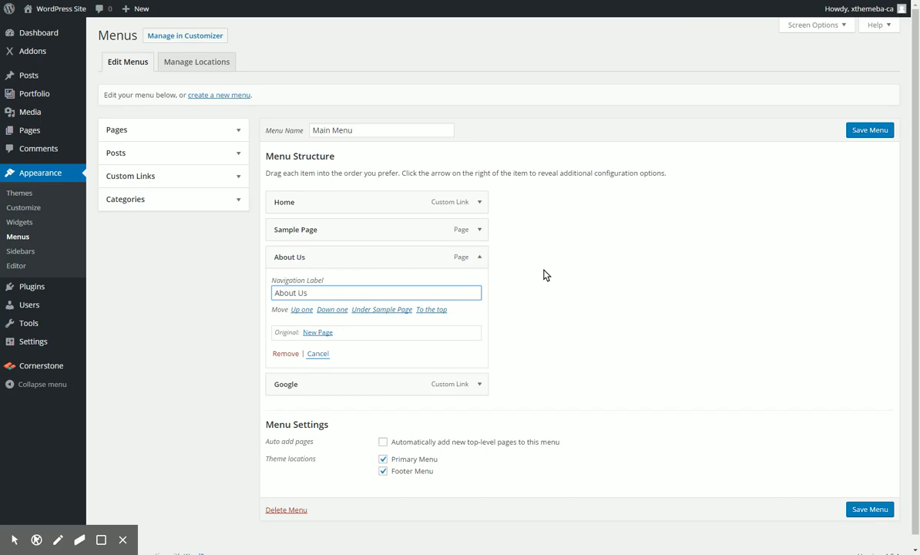
{"action": "left_click", "coordinate": [866, 510]}
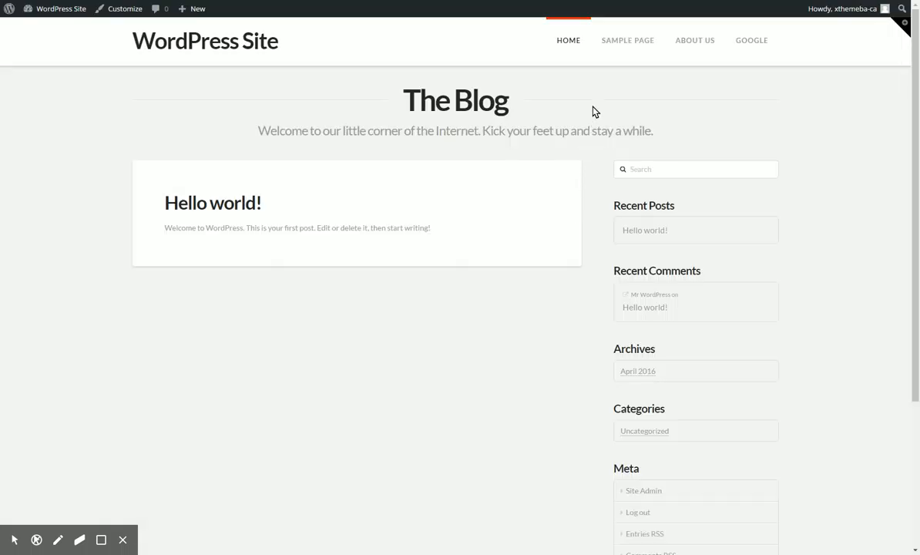
Visit the About Us page from the live site's navigation and open that page for editing
{"action": "left_click", "coordinate": [708, 39]}
{"action": "left_click", "coordinate": [241, 10]}
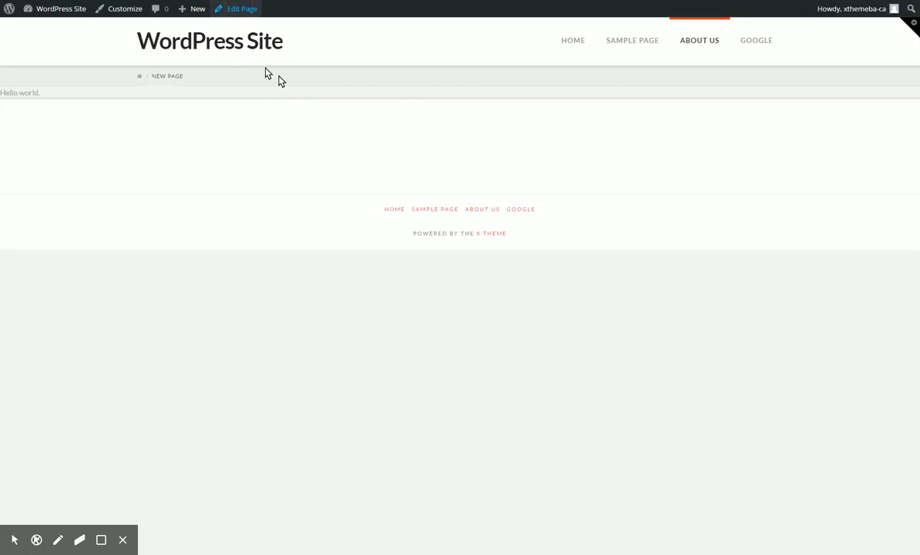